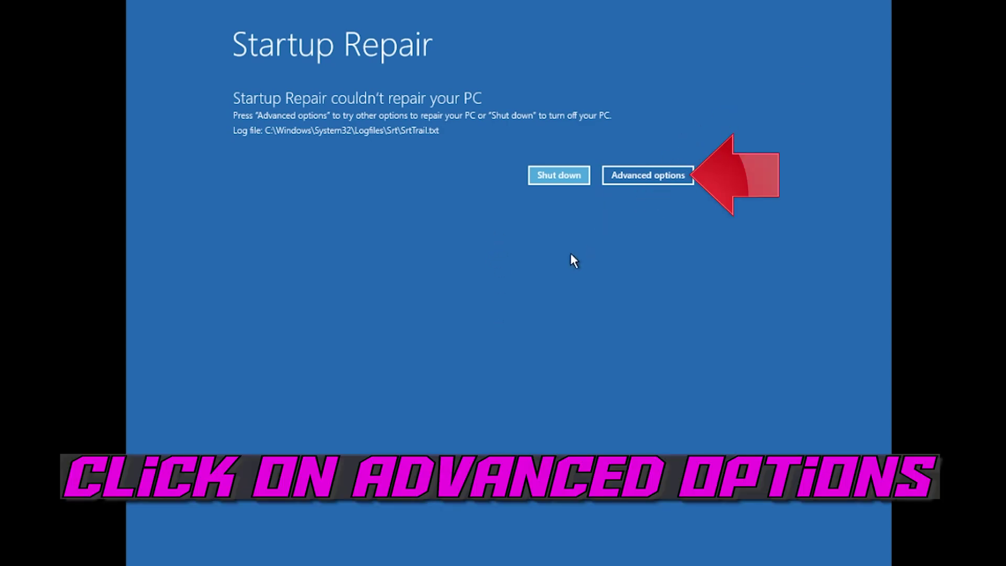
Go through Advanced options, Troubleshoot and Advanced options to start Startup Repair.
click(655, 175)
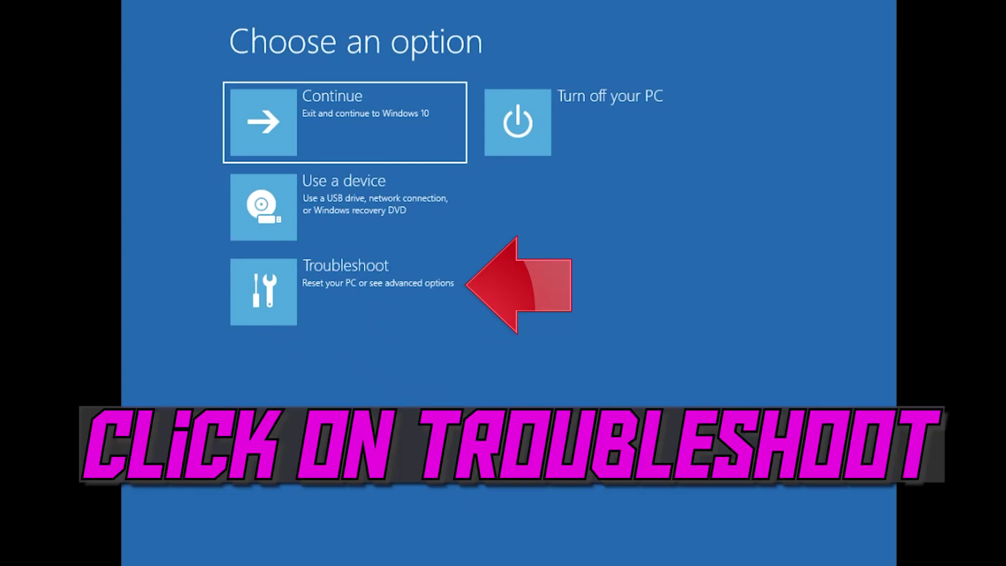
click(333, 311)
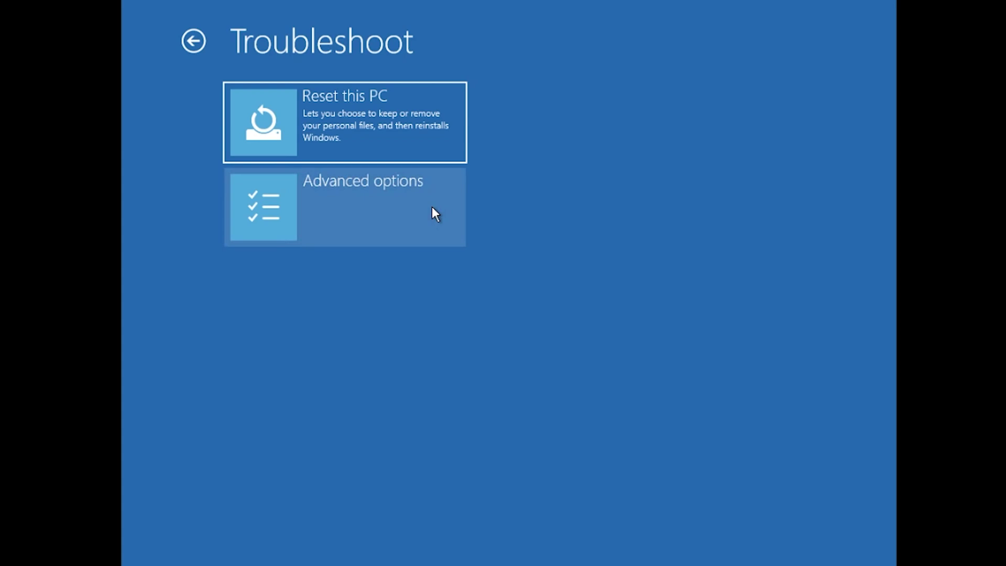
click(432, 208)
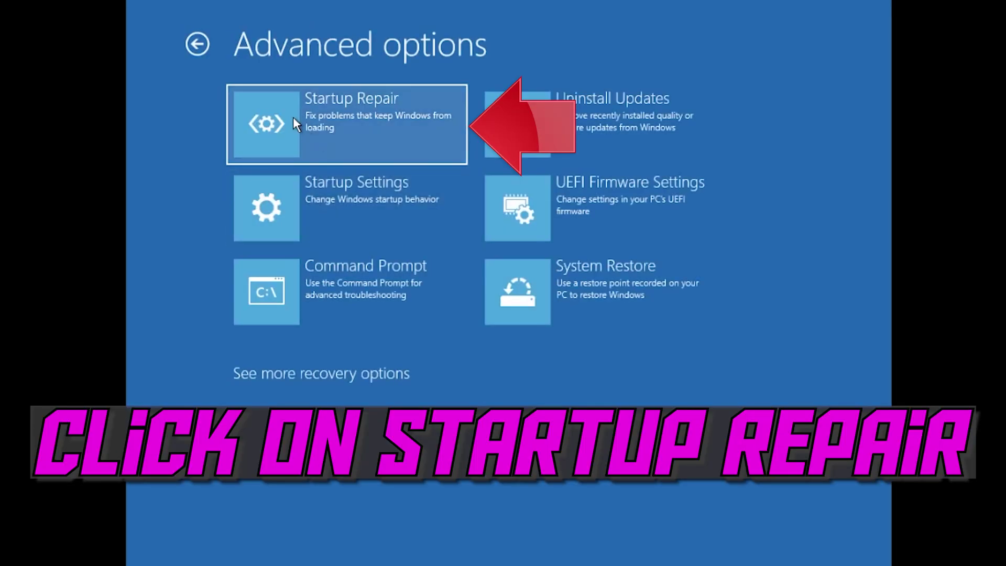
click(368, 121)
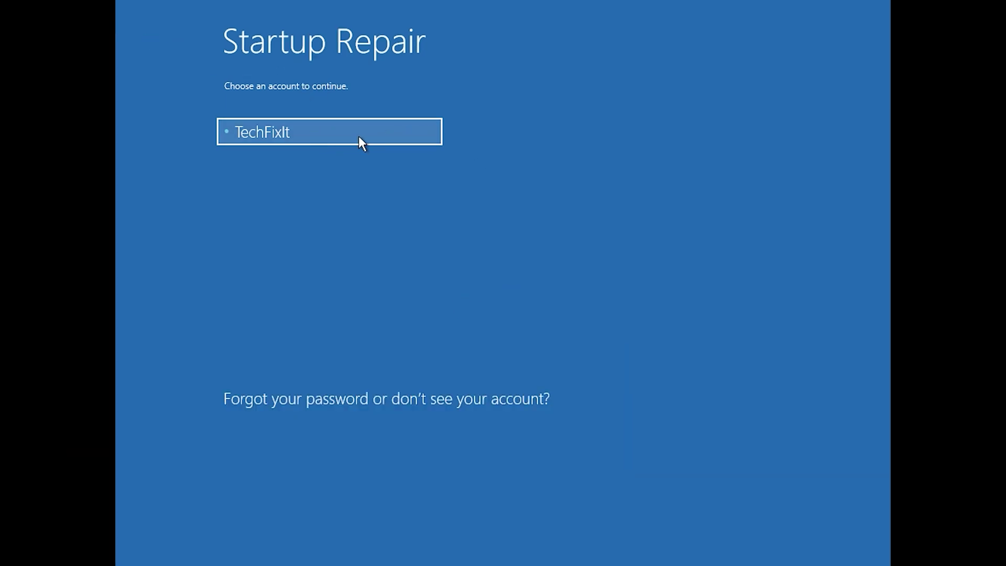
Choose the listed account and continue with its password to begin Startup Repair.
click(376, 135)
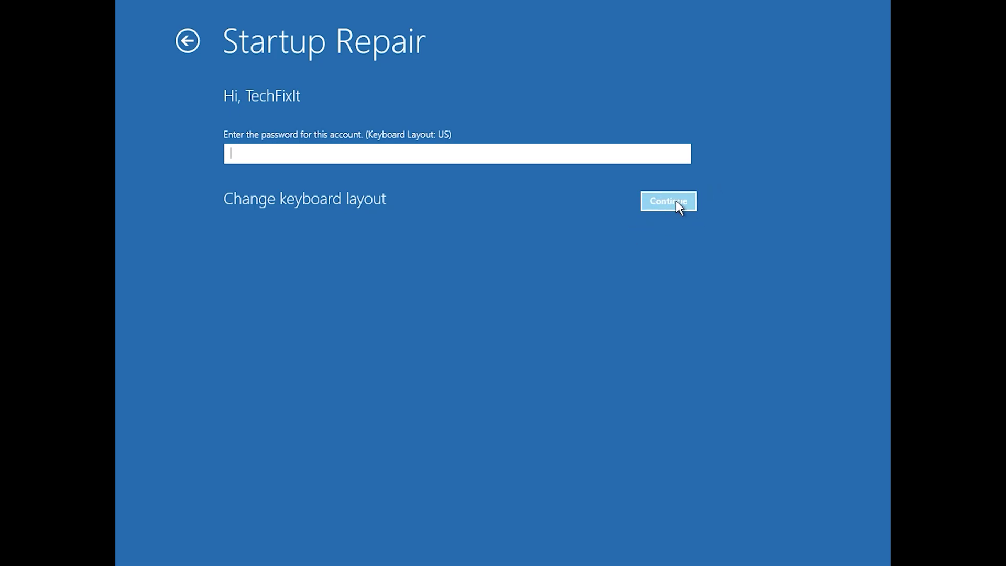
click(677, 202)
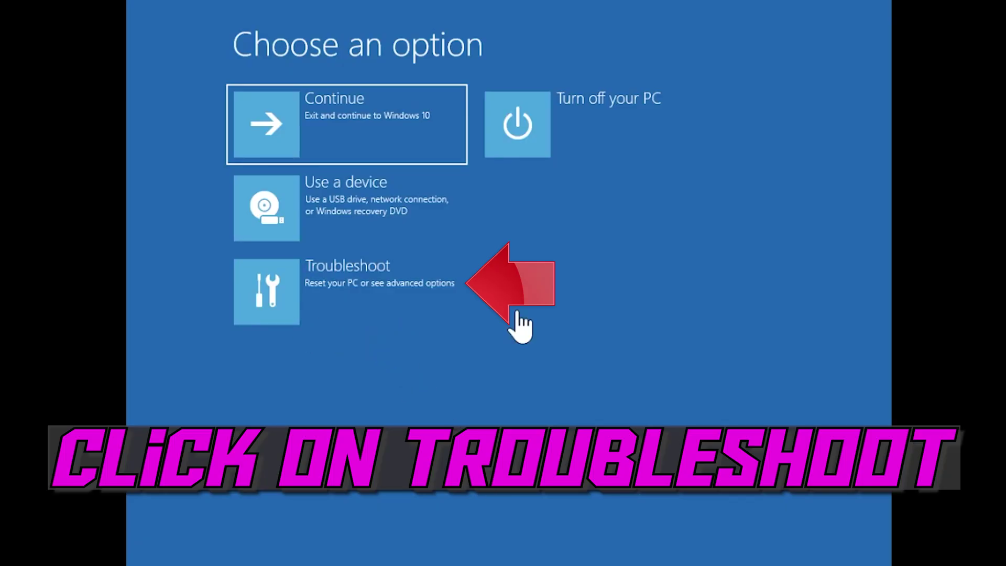
Go through Troubleshoot and Advanced options to launch Command Prompt.
click(335, 310)
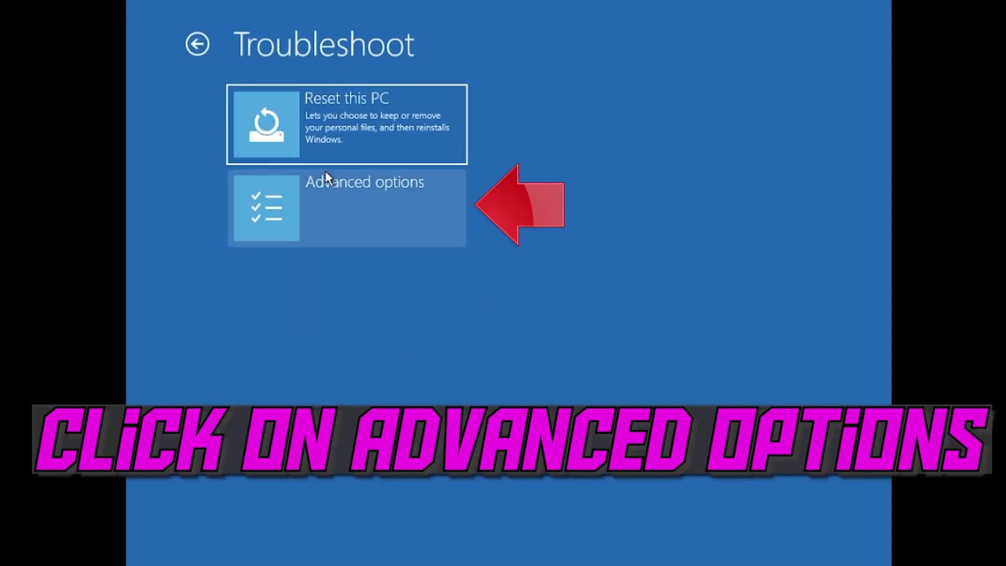
click(433, 207)
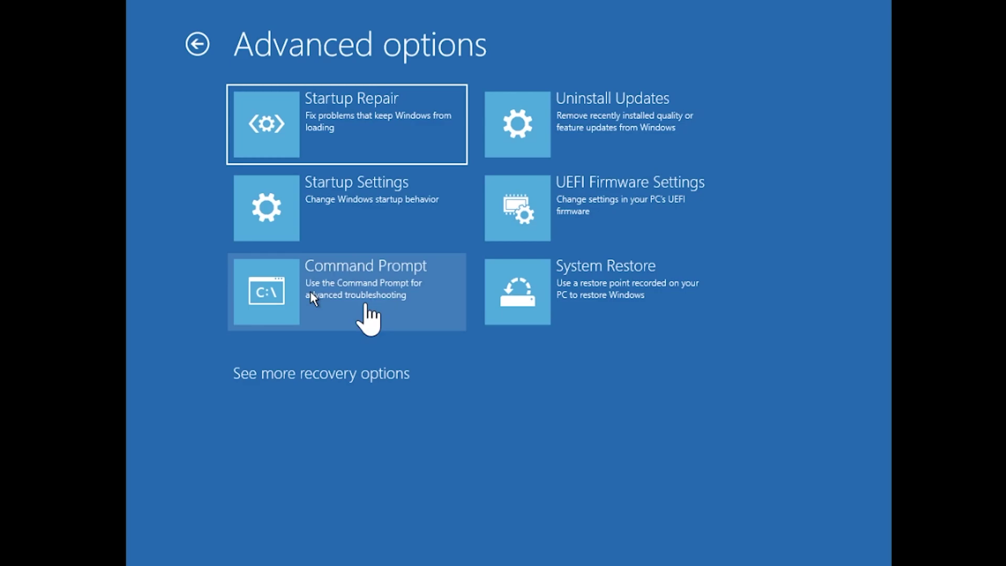
click(366, 303)
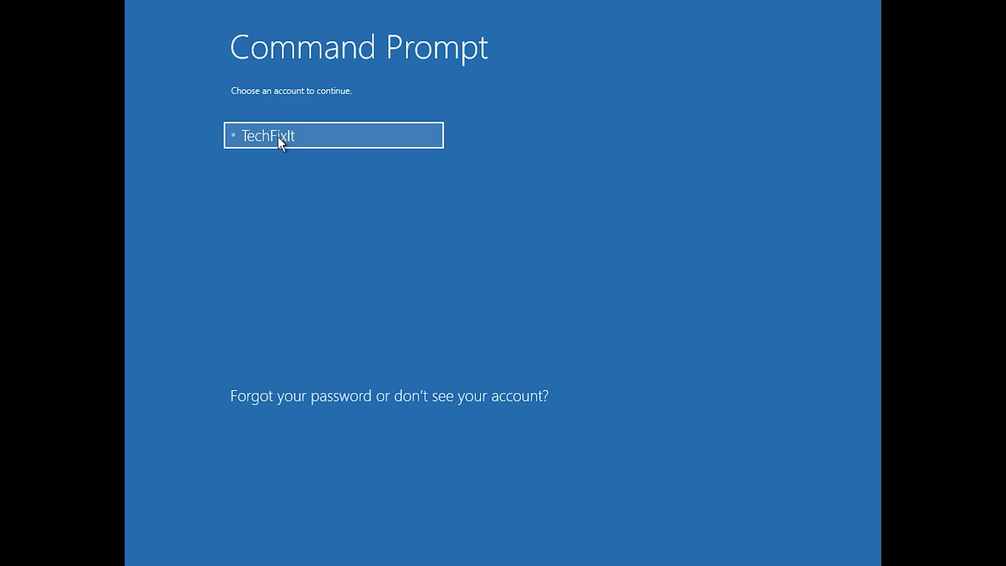
Select the account on the Command Prompt sign-in screen to reach its password prompt.
click(328, 141)
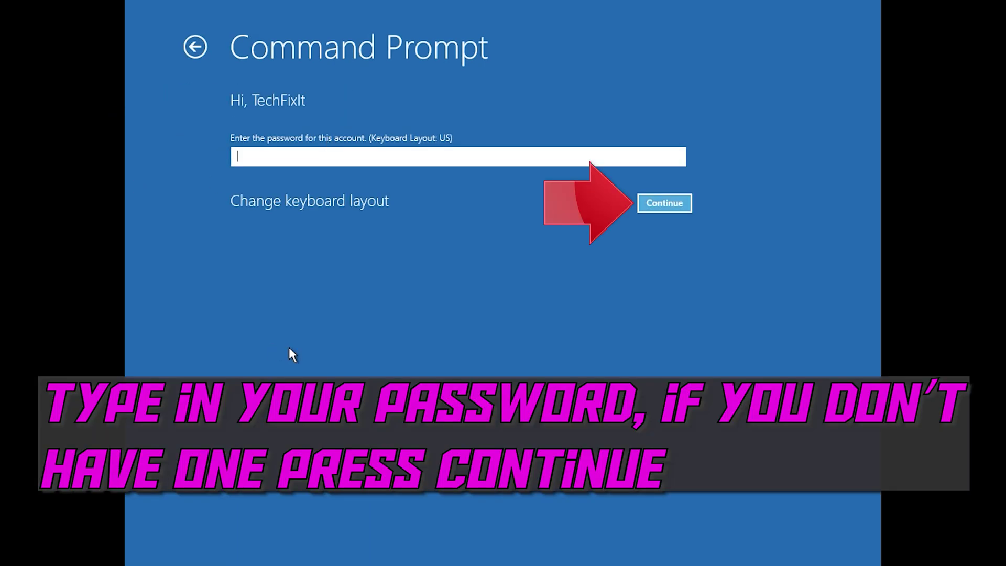
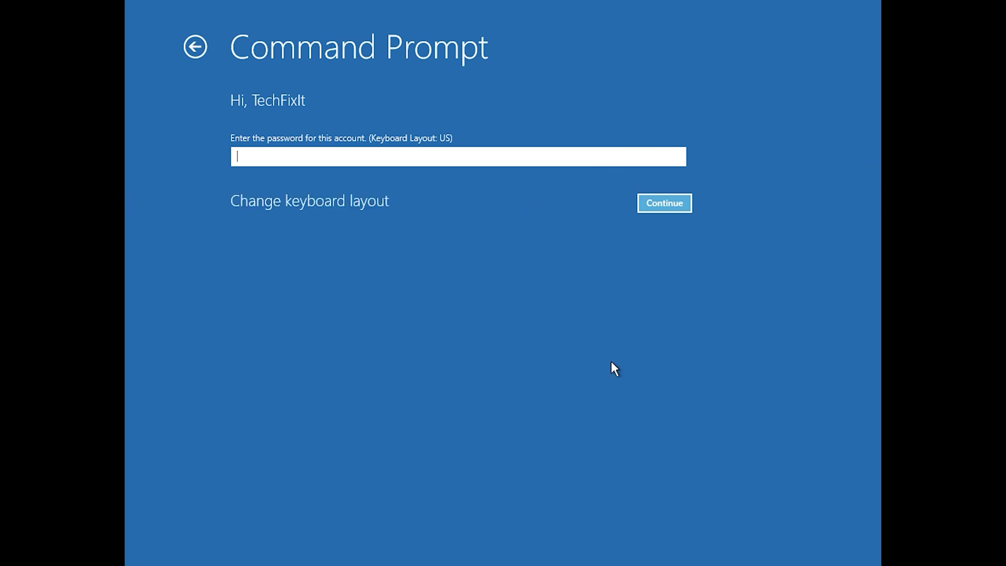
Enter the administrator command prompt and run bootrec /fixmbr to rewrite the master boot record.
click(660, 196)
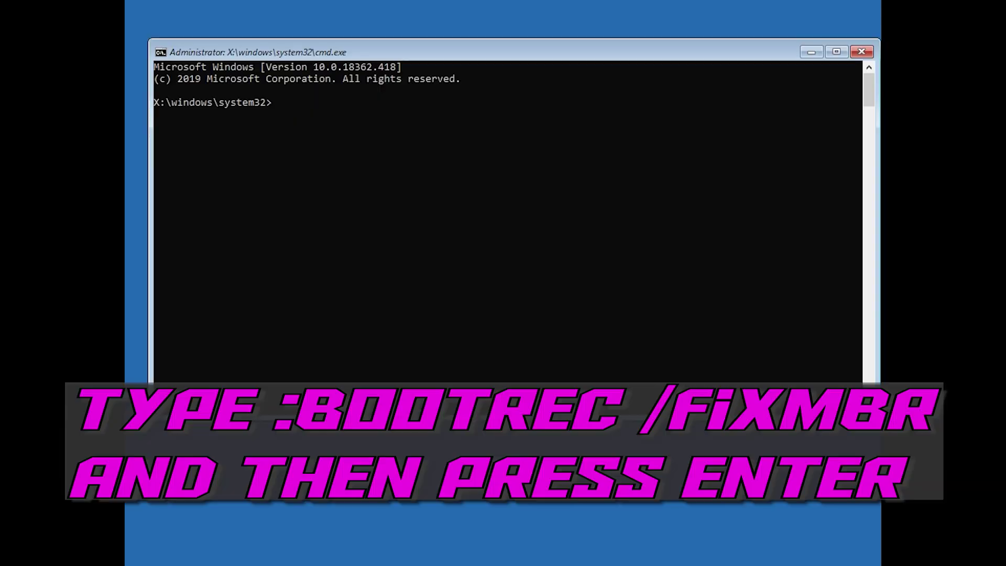
text(bootrec /fixmbr)
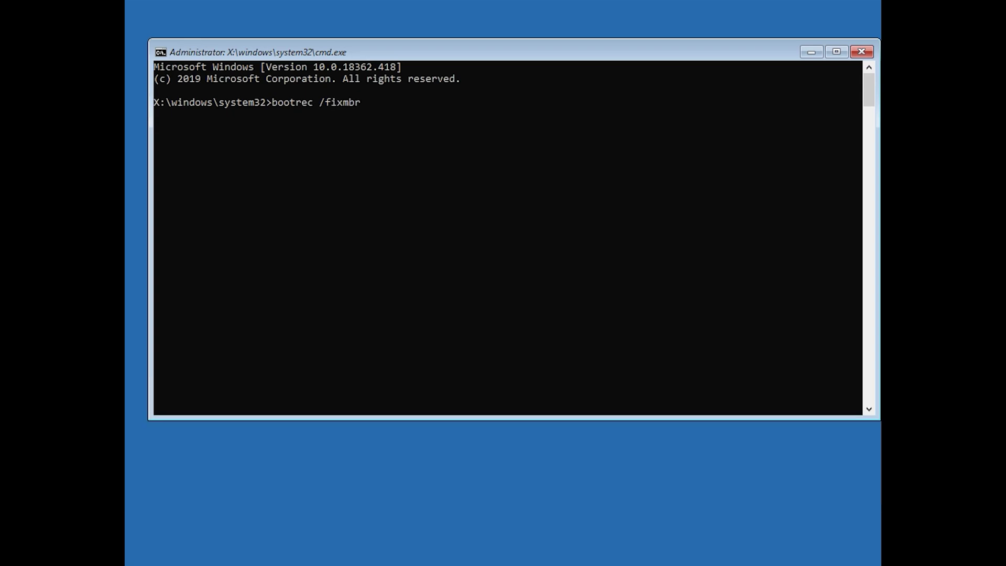
key(Return)
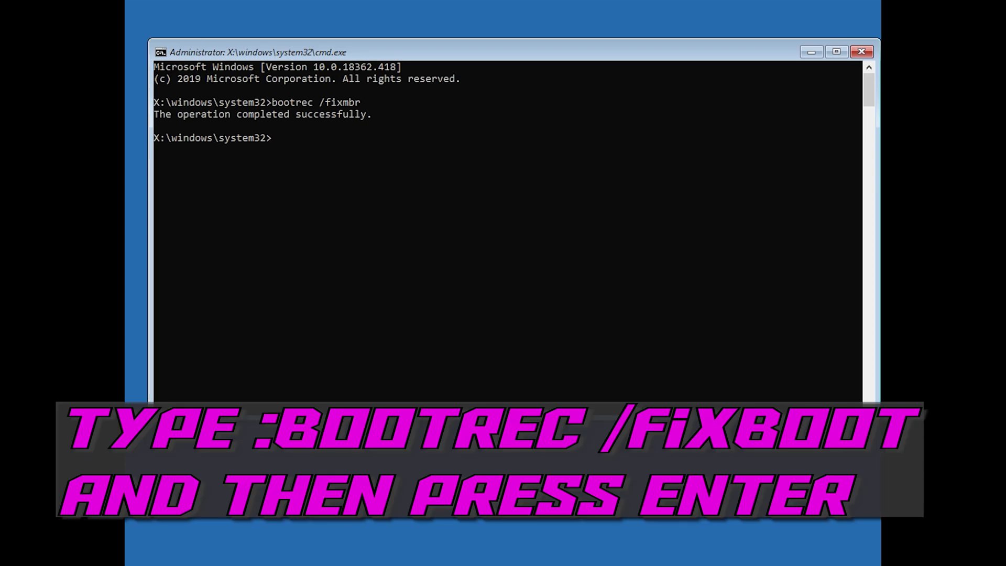
Run bootrec /fixboot, which fails with 'Access is denied.'.
text(bootrec /fixboot)
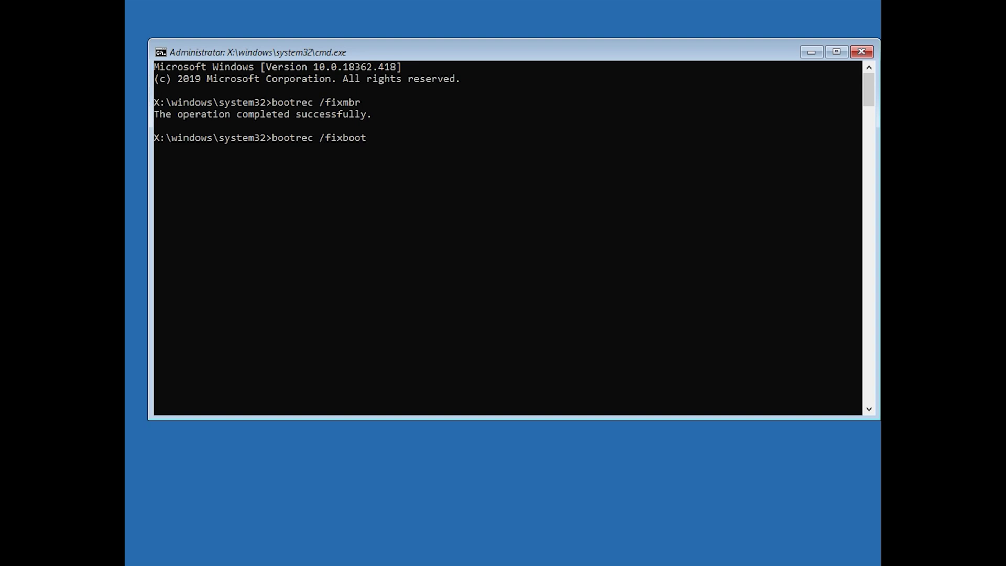
key(Return)
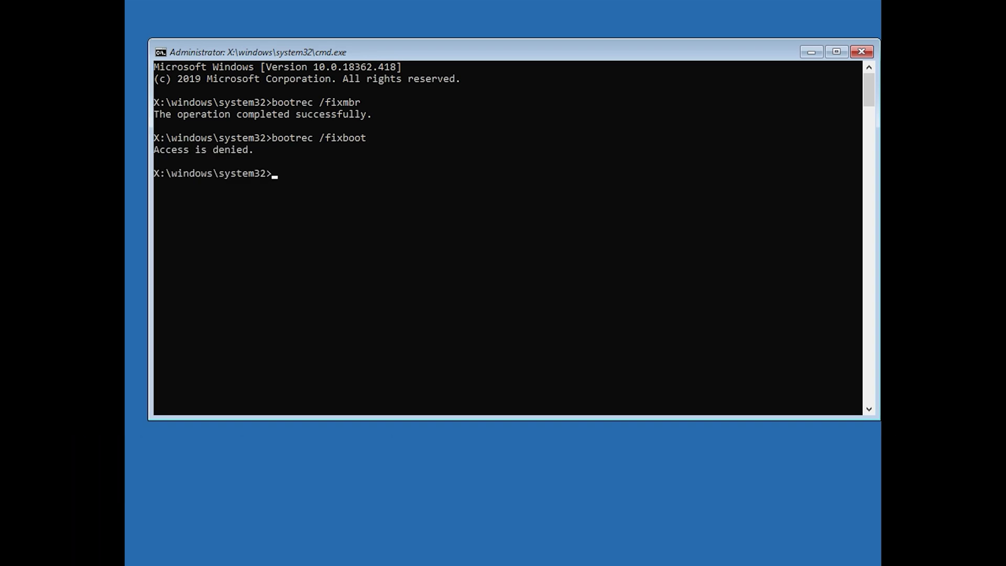
Run bootsect /nt60 sys to update the boot code, then type bootrec /fixboot again.
text(bootse)
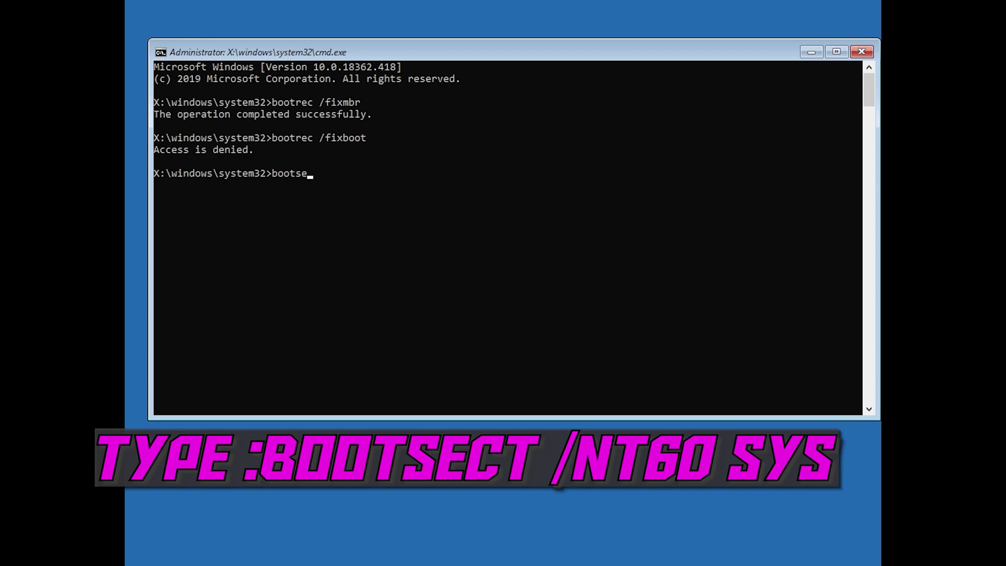
text(ct /nt60 sys)
key(Return)
text(boot)
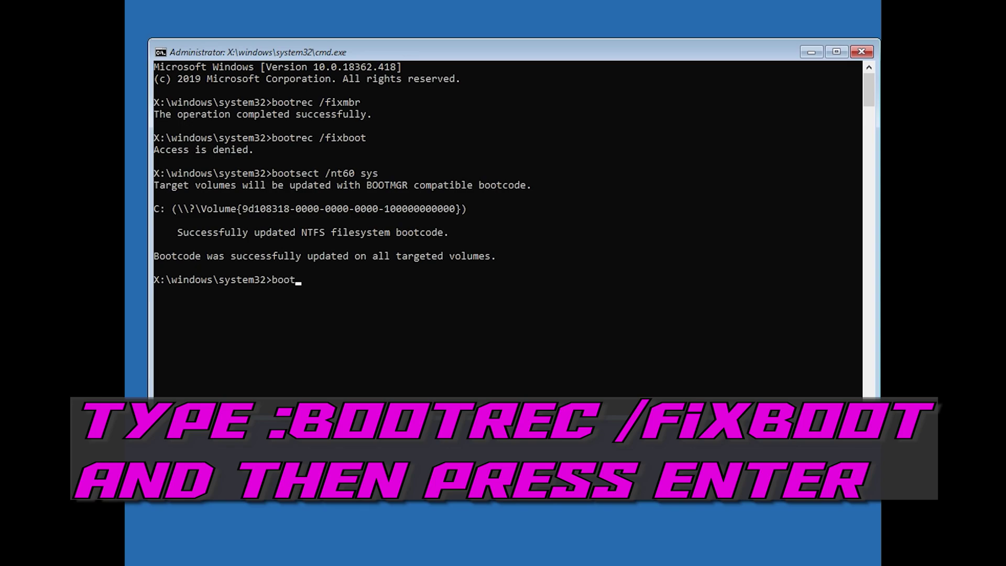
text(rec /fixboot)
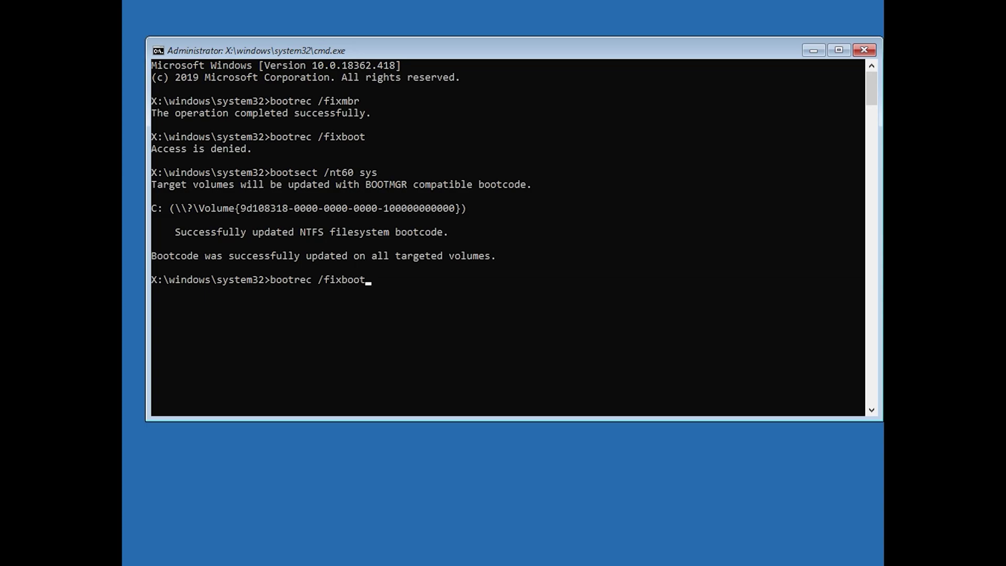
Rerun bootrec /fixboot successfully and enter bcdedit /export c:\bcdbackup at the prompt.
key(Return)
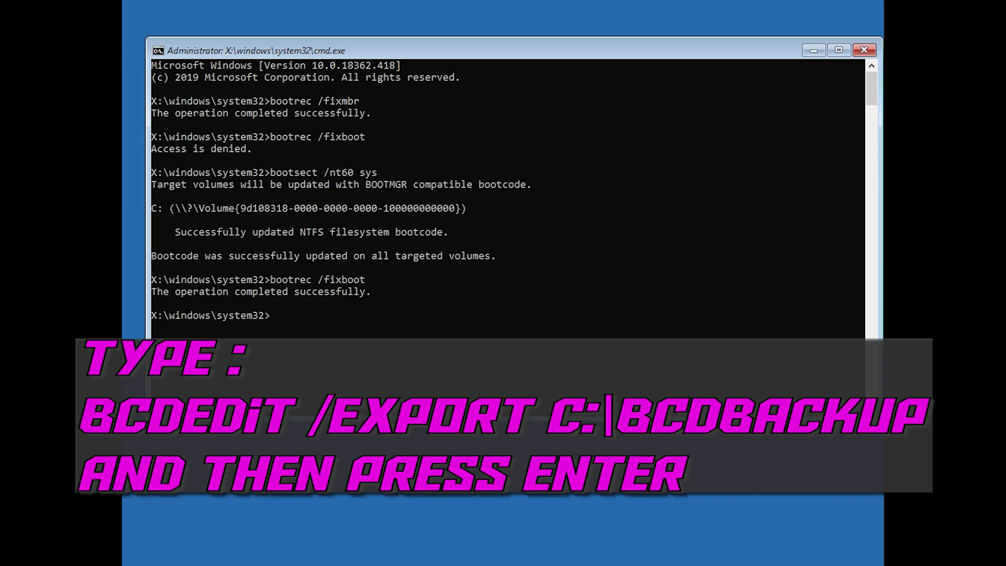
text(bcdedit /export c:\bcdbackup)
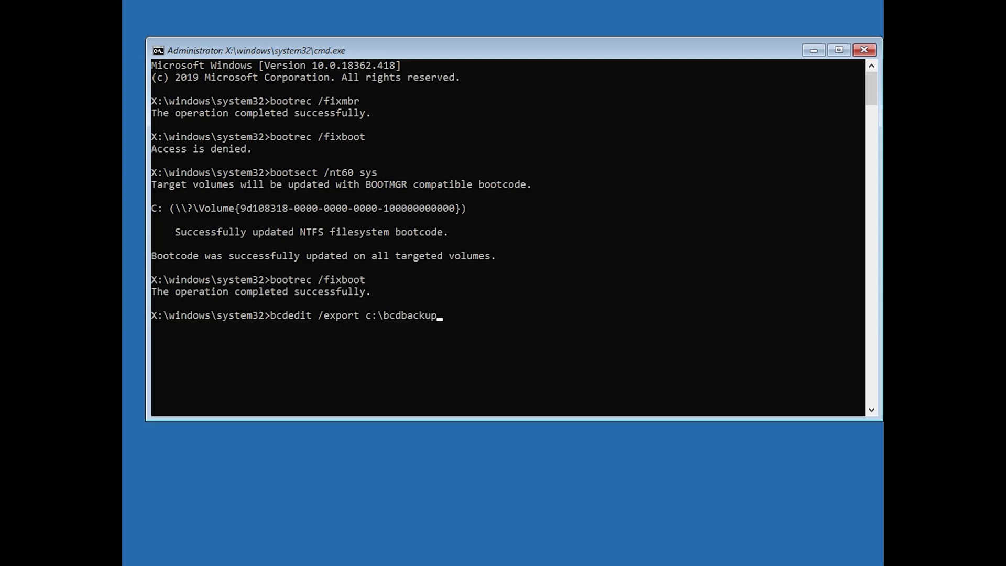
Export the BCD to c:\bcdbackup and clear hidden, read-only, system attributes on c:\boot\bcd.
key(Return)
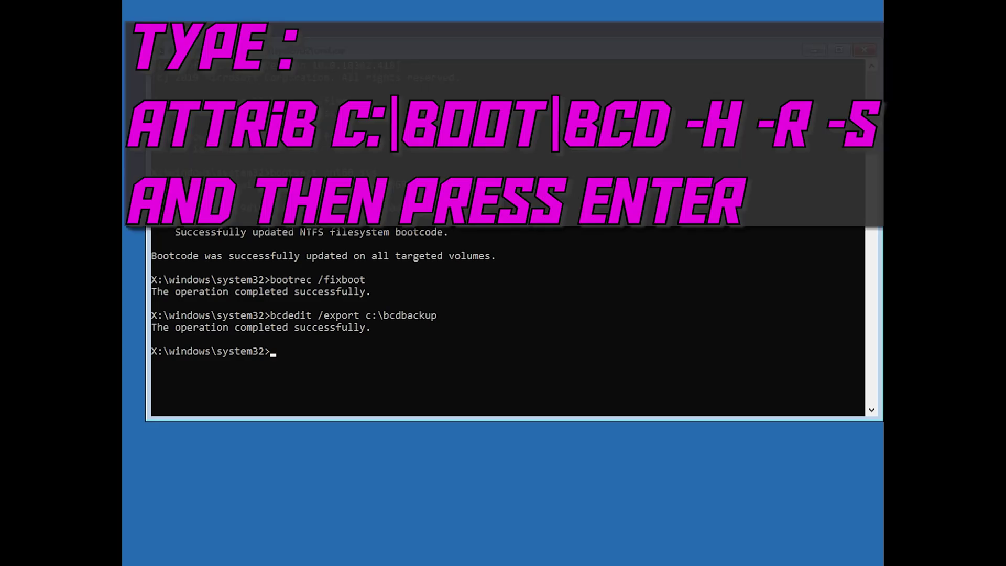
text(attrib c:\boot)
text(\bcd -h -r)
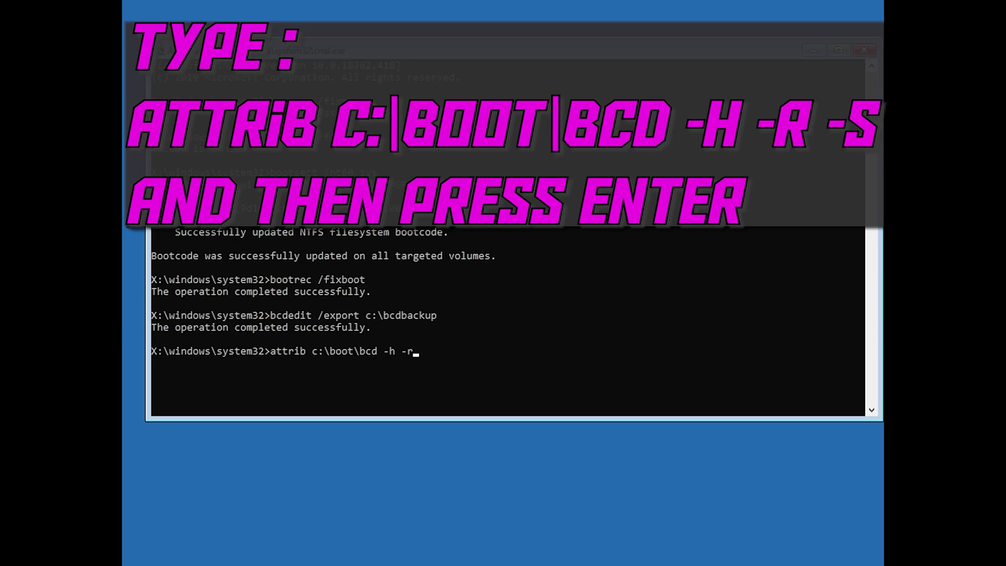
text( -s)
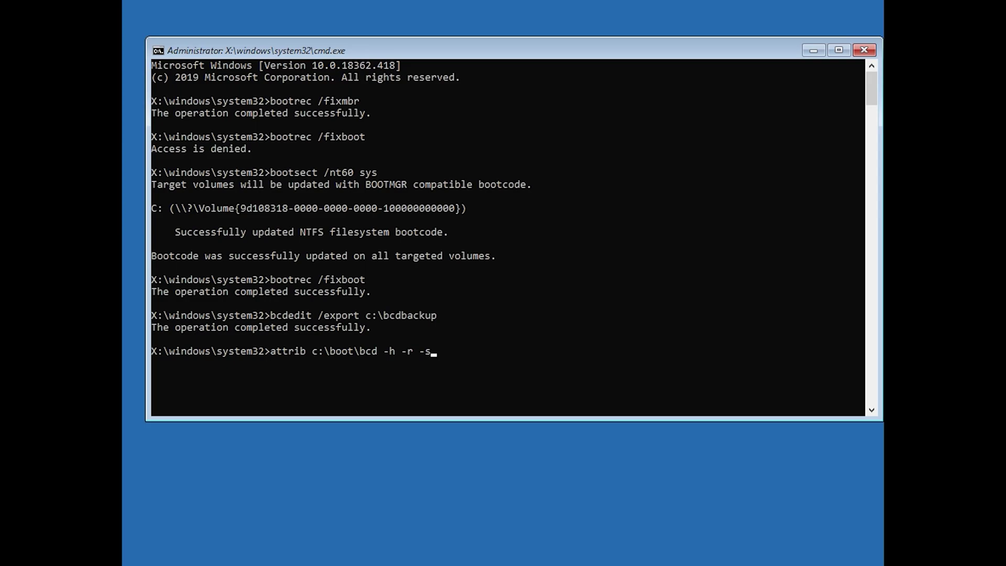
key(Return)
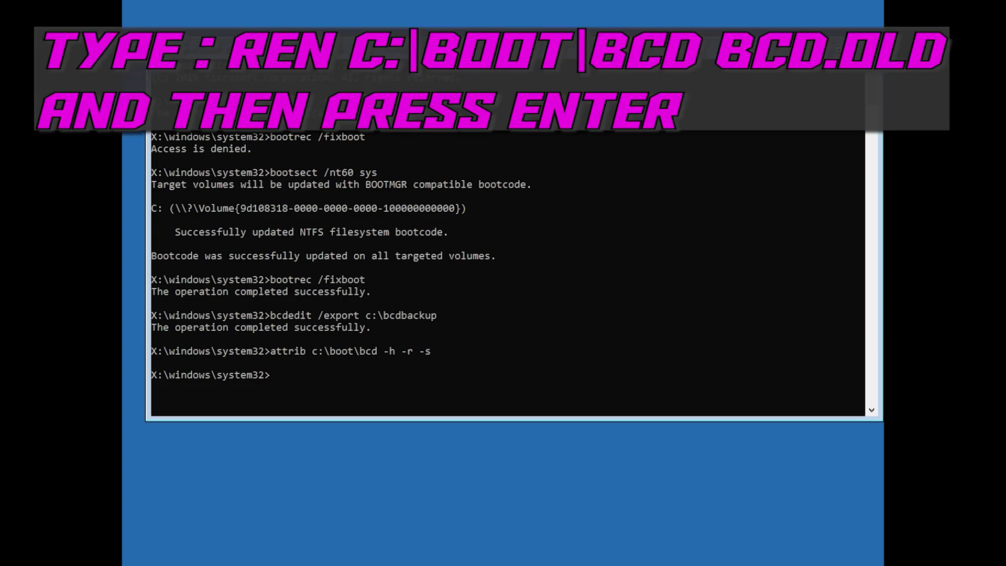
Enter ren c:\boot\bcd bcd.old at the prompt without running it.
text(ren c:\boot\bcd bcd.old)
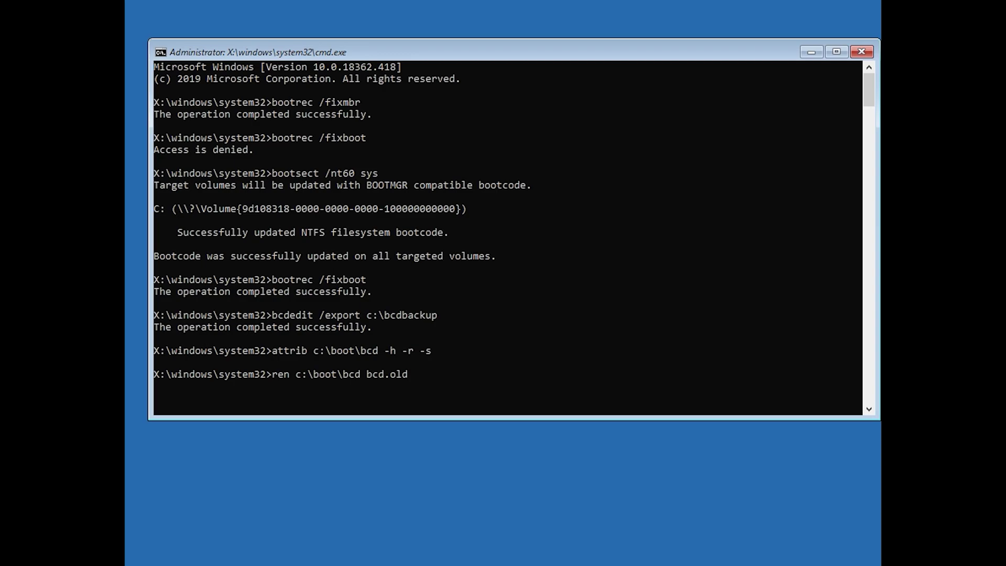
Rename bcd to bcd.old, rebuild the BCD adding D:\Windows, and exit the command prompt.
key(Return)
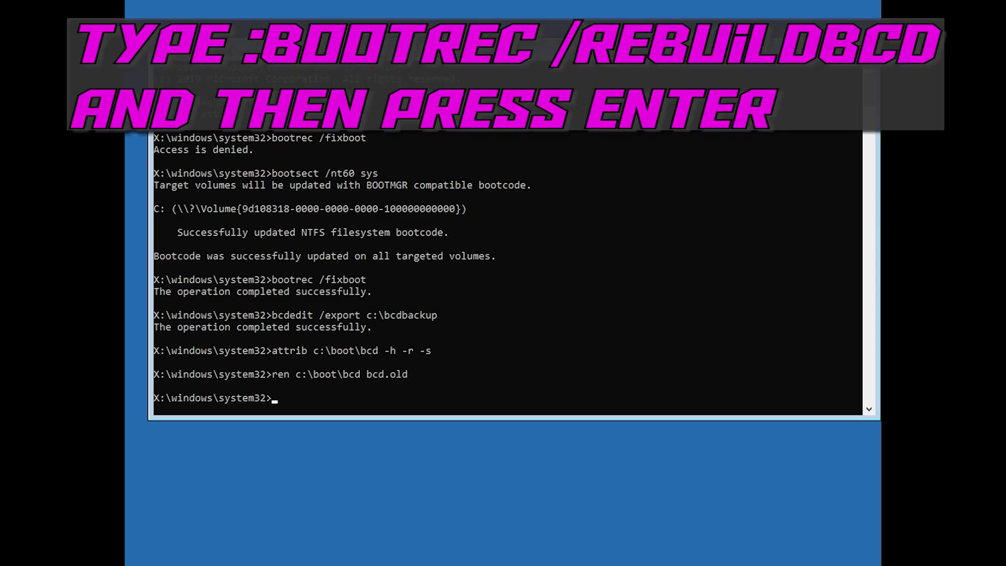
text(bootrec /rebuildbcd)
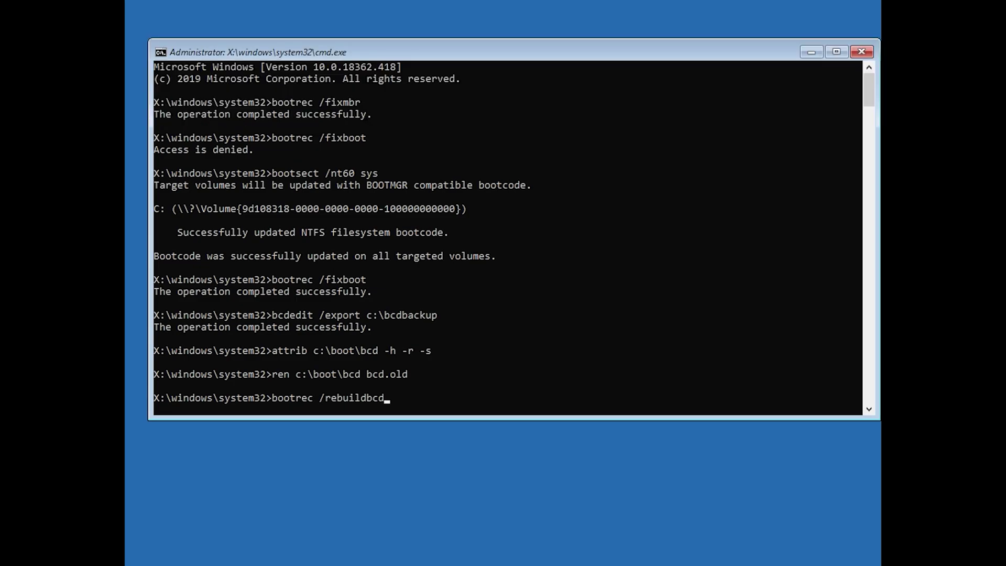
key(Return)
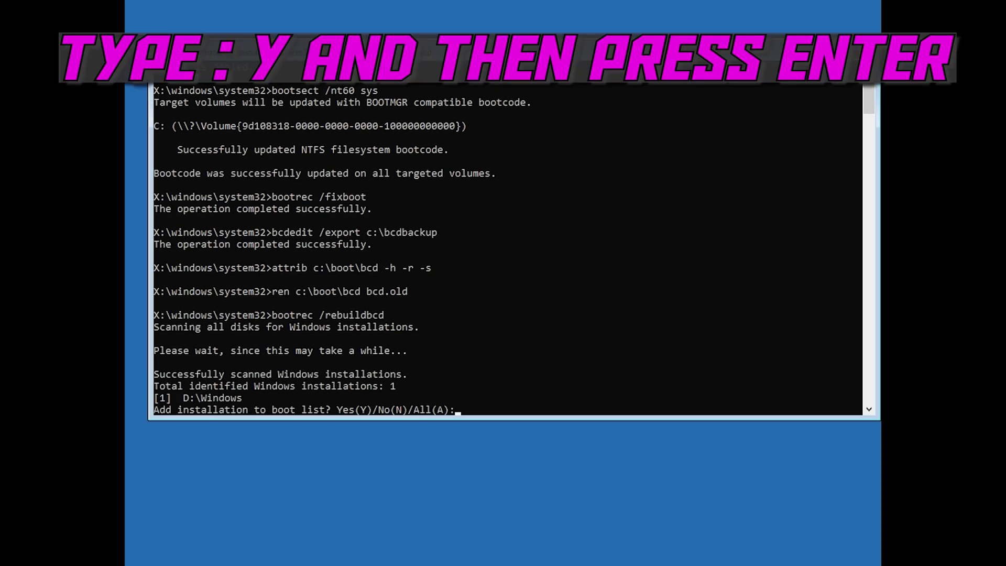
text(y)
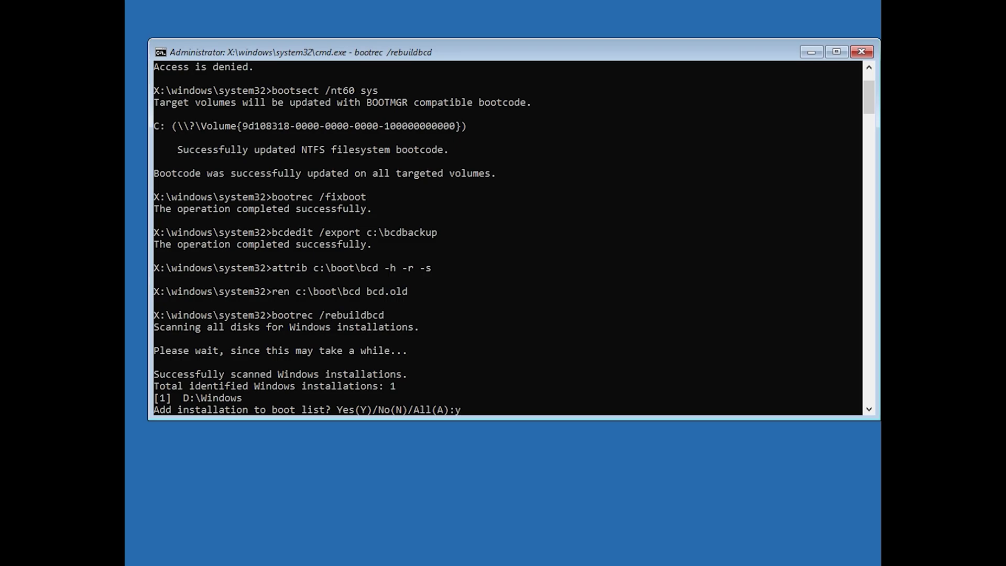
key(Return)
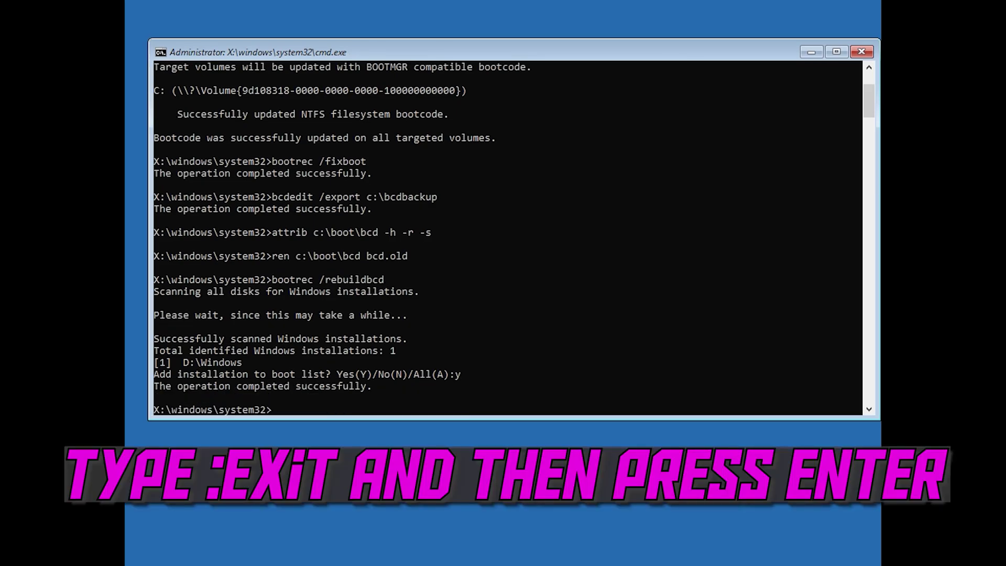
text(exit)
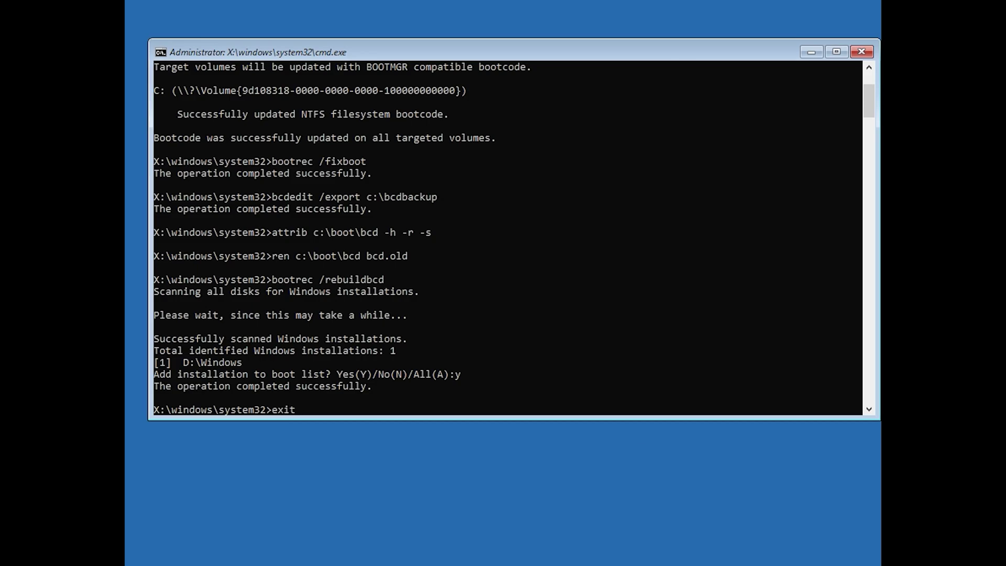
key(Return)
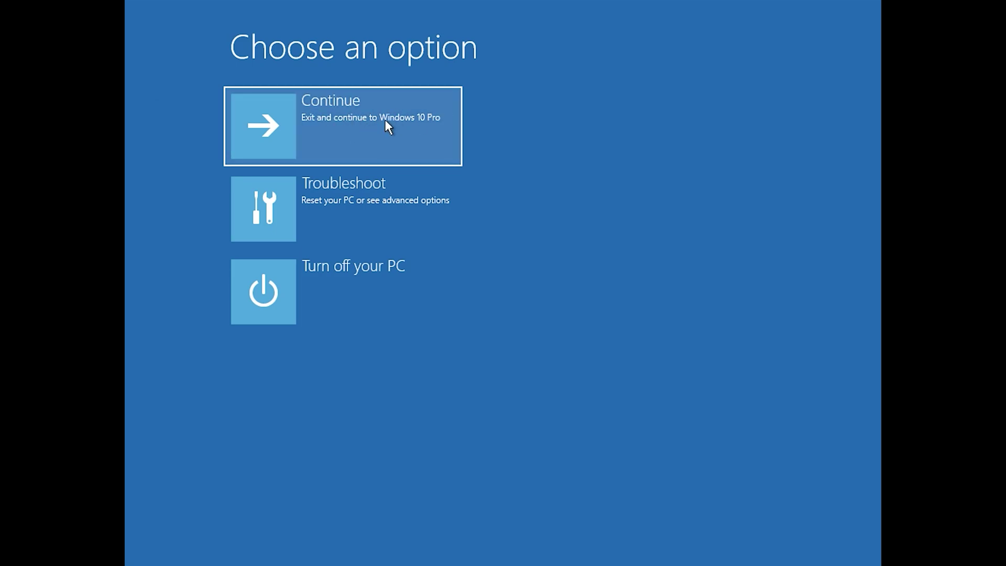
Launch System Restore via Troubleshoot > Advanced options and sign in with the account password.
click(386, 122)
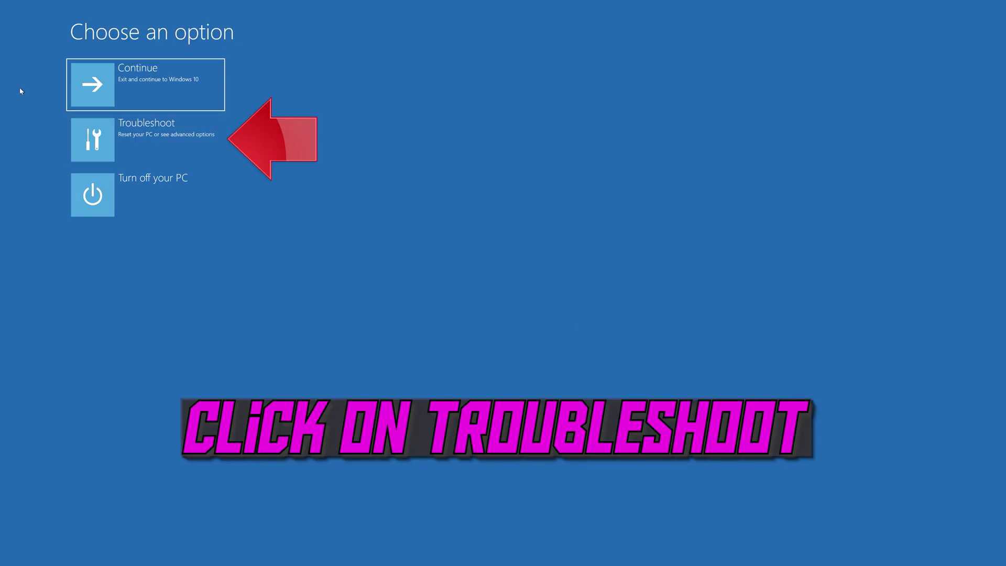
click(149, 148)
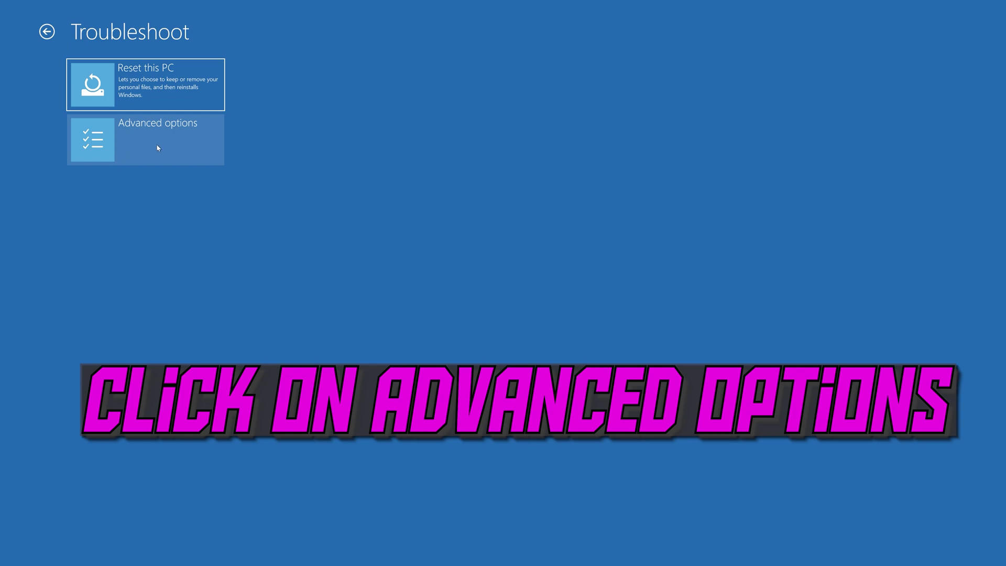
click(158, 148)
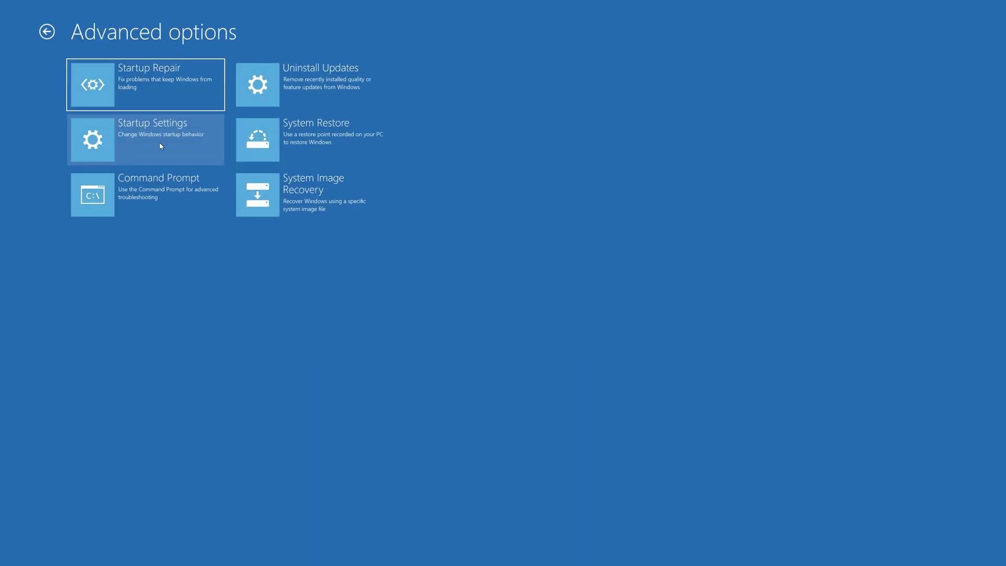
click(331, 153)
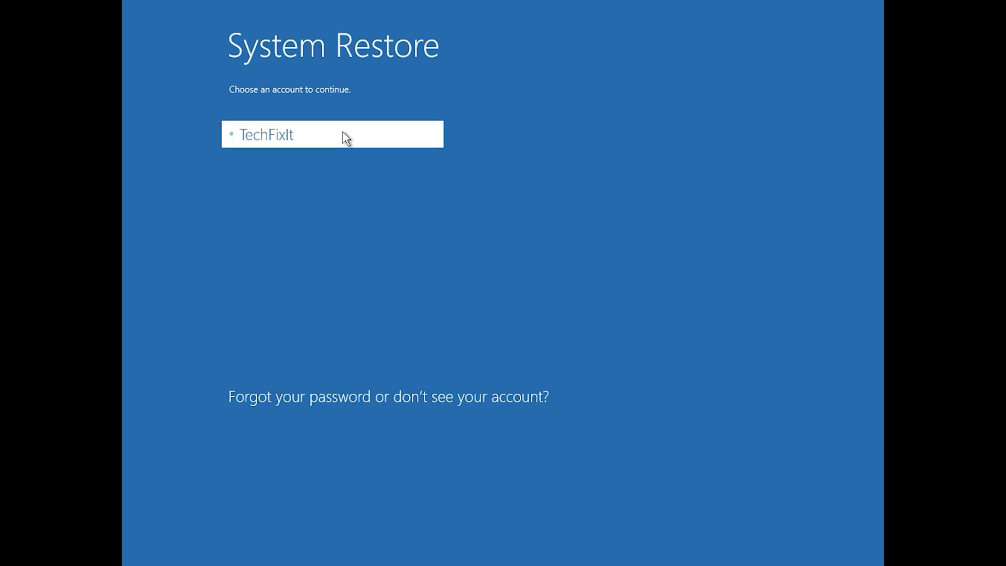
click(344, 134)
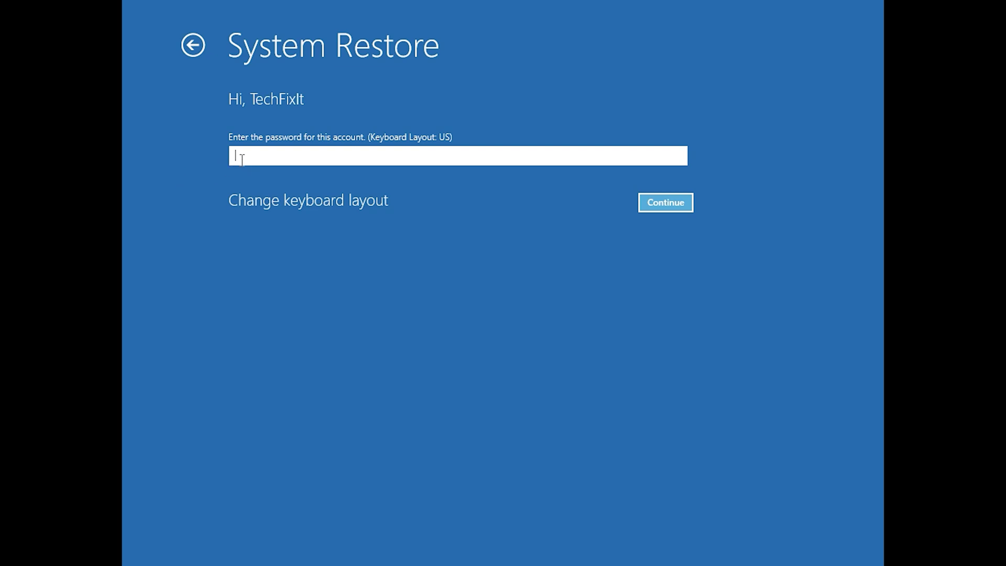
click(654, 204)
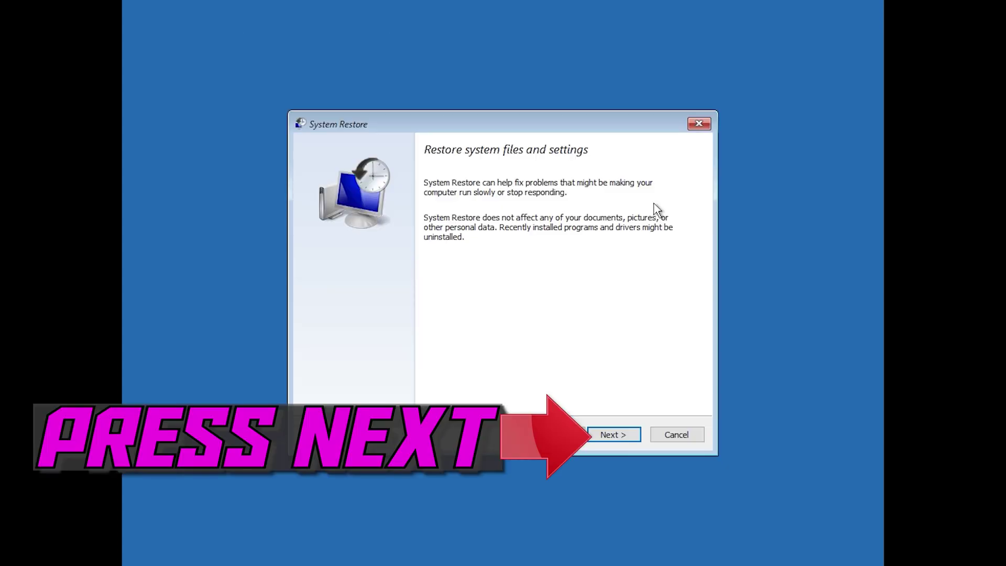
Restore the PC to the 1/10/2020 12:21:42 AM restore point and confirm the restore.
click(617, 437)
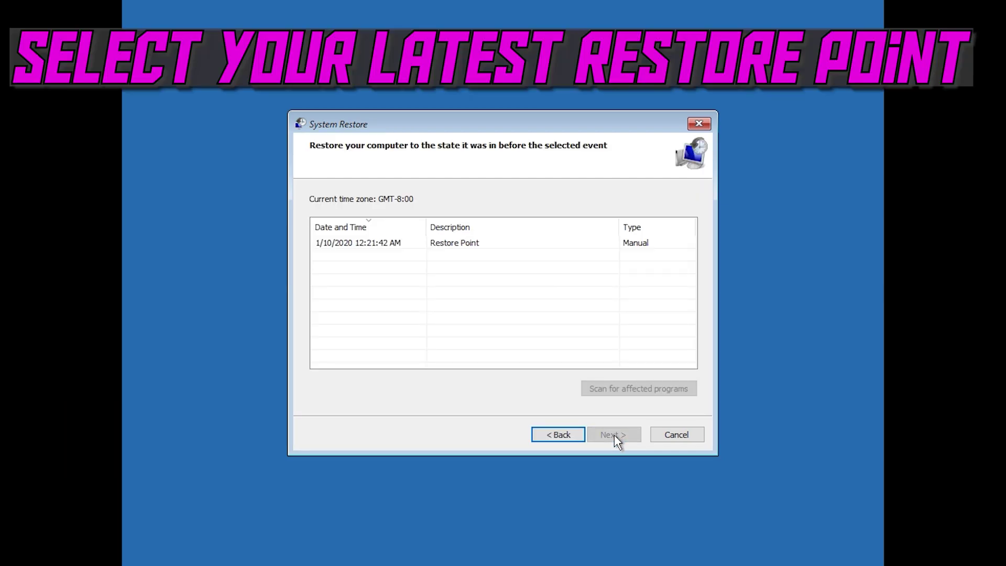
click(364, 245)
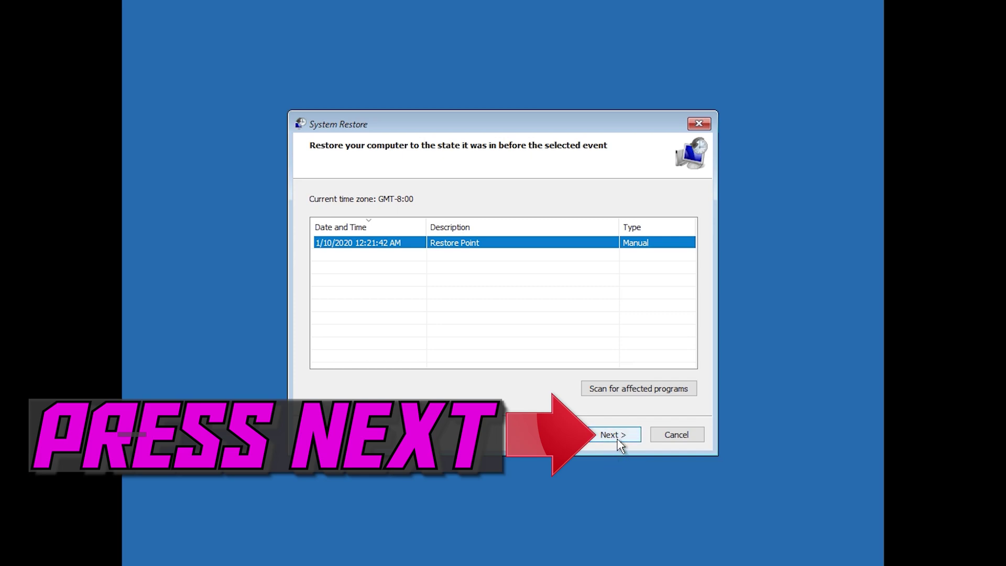
click(620, 445)
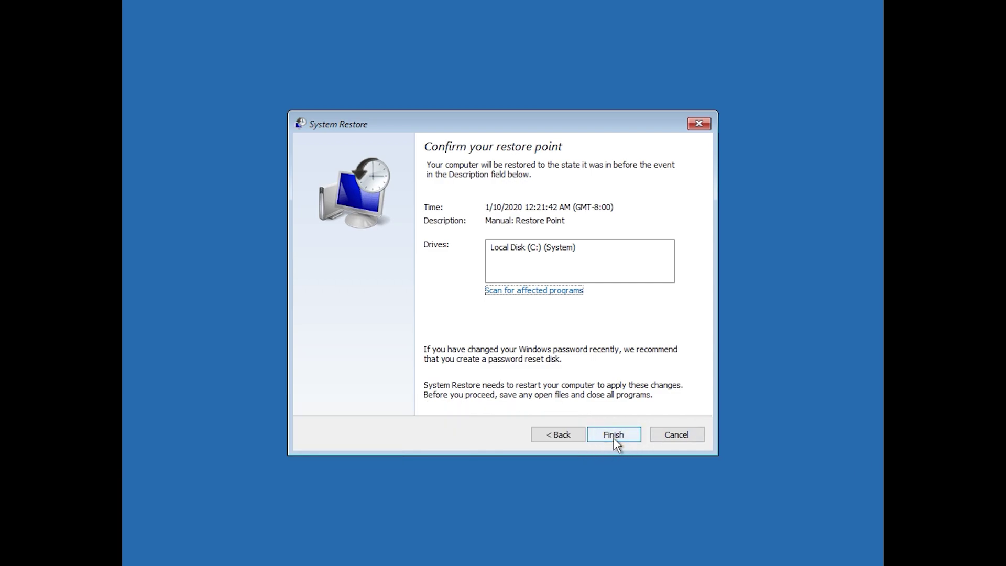
click(616, 437)
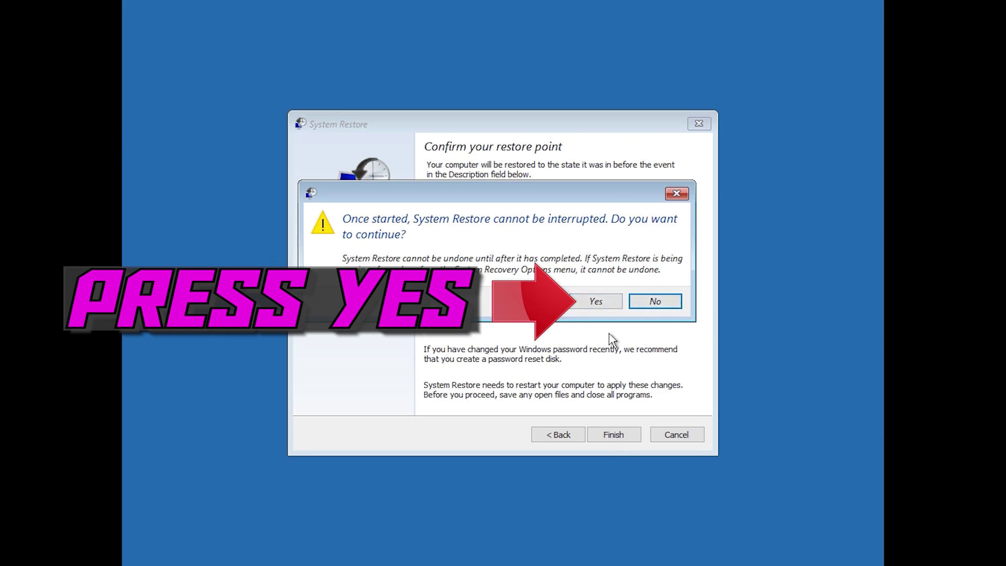
click(596, 303)
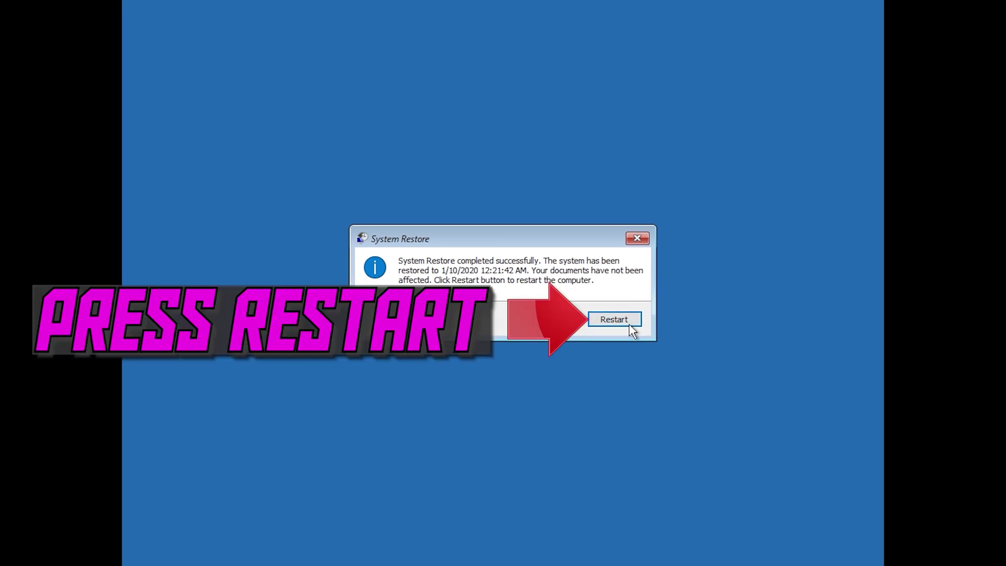
Restart the computer from the System Restore completion dialog.
click(609, 321)
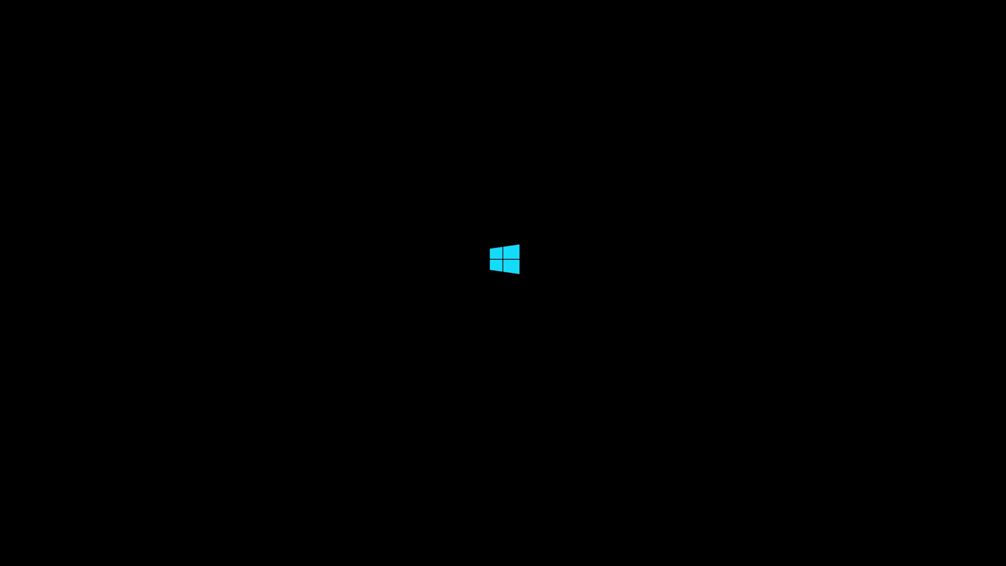